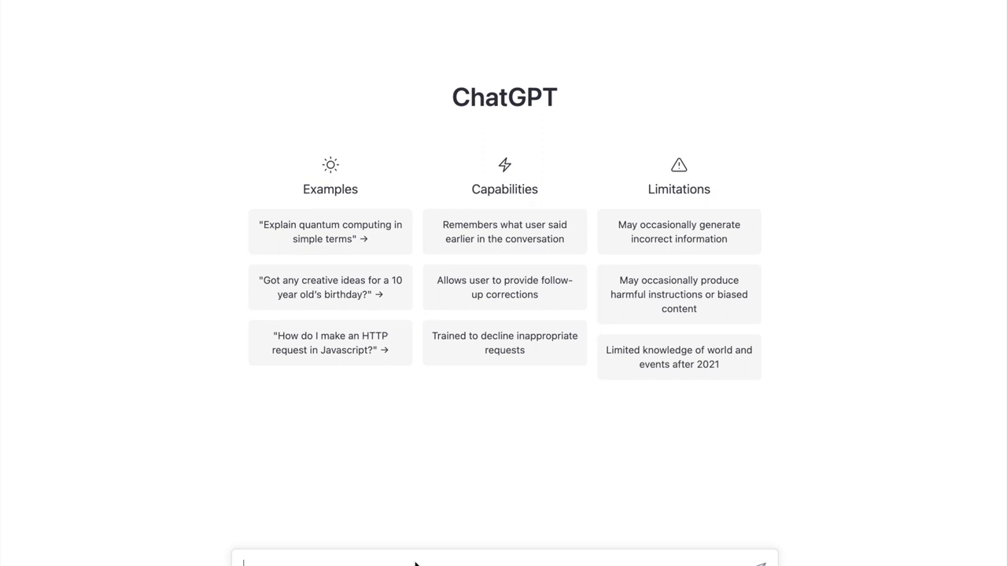
- Request only the objective section of a SOAP note for a detailed normal knee exam including range of motion and inspection, and highlight the findings
text(write a soap note but only the objective section with a detailed exam of a normal knee including range of motion, inspection, palpation and special tests)
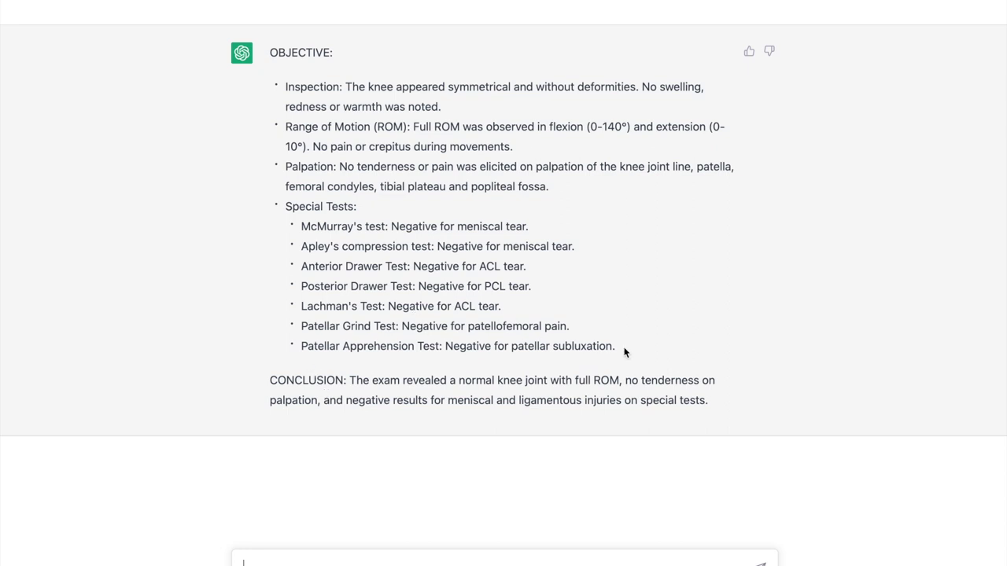
drag(621, 350, 272, 86)
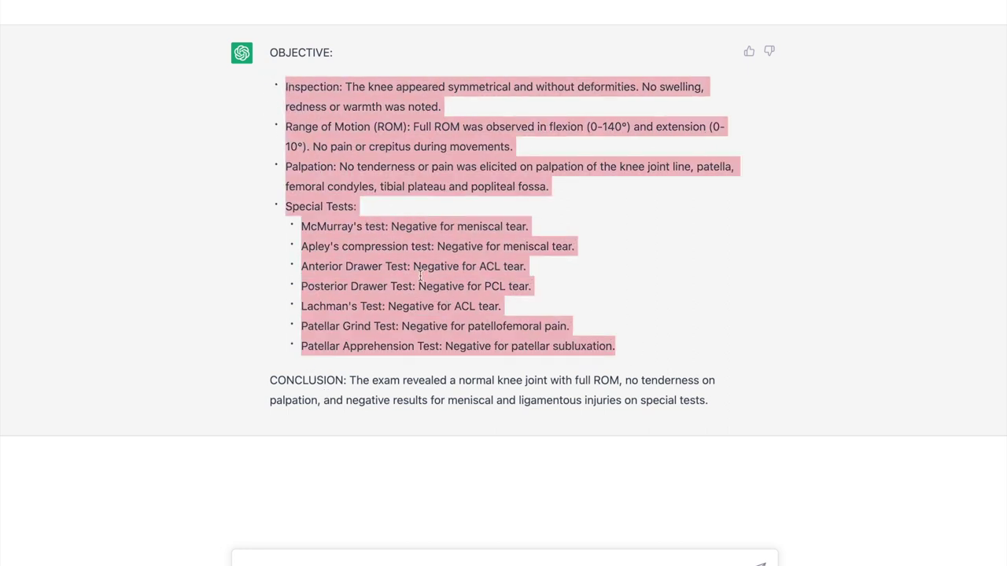
click(352, 267)
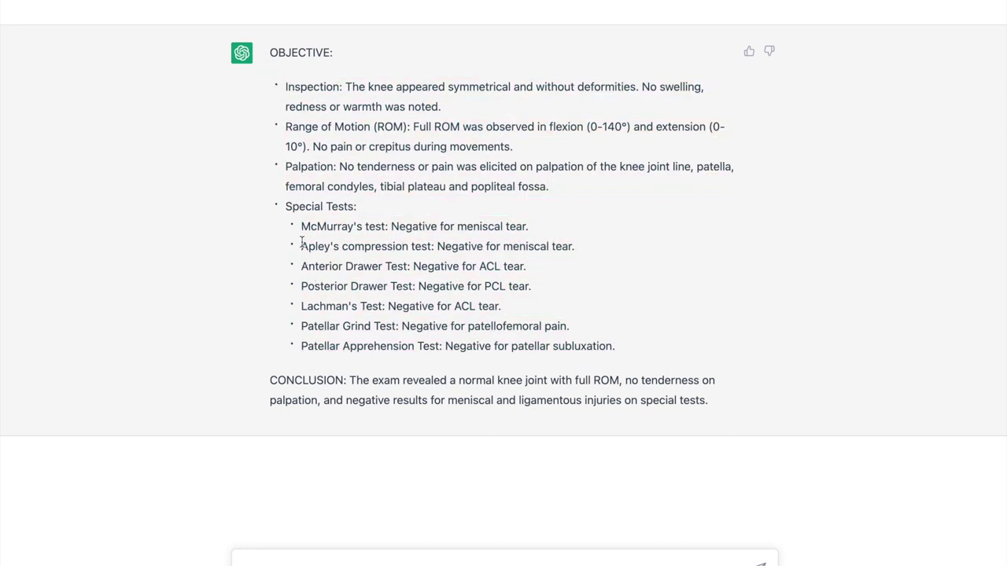
click(304, 226)
- Highlight the Anterior Drawer Test in the note and ask "what is the anterior drawer test and what does it test for?"
drag(302, 265, 409, 266)
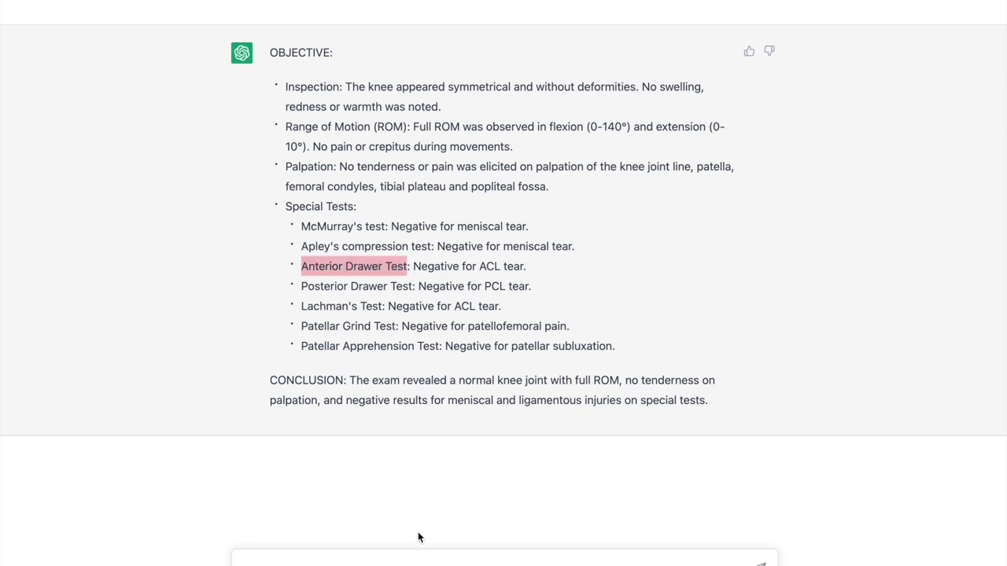
click(434, 562)
text(what is)
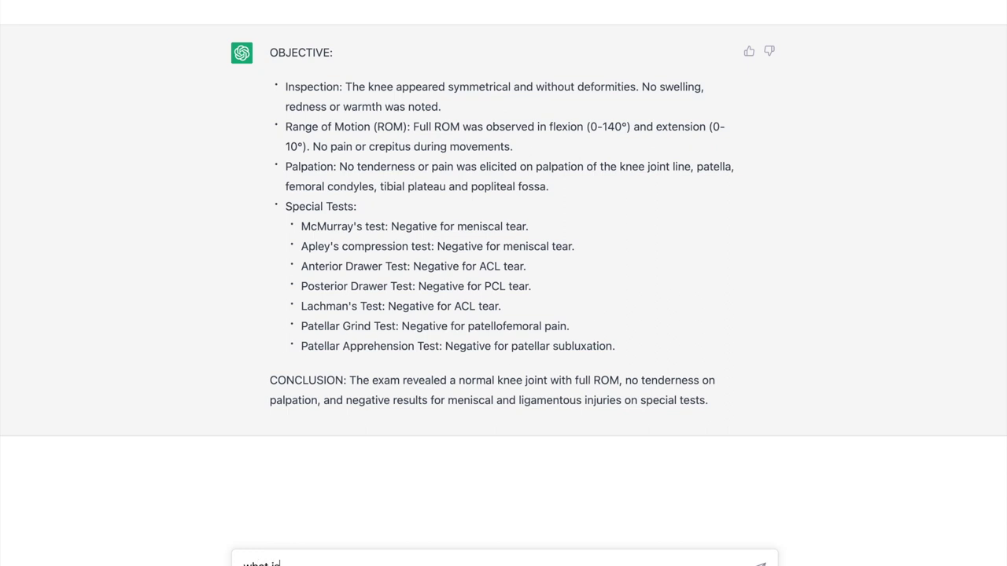
text( the dnterior drawer test ond what does it test for?)
key(Return)
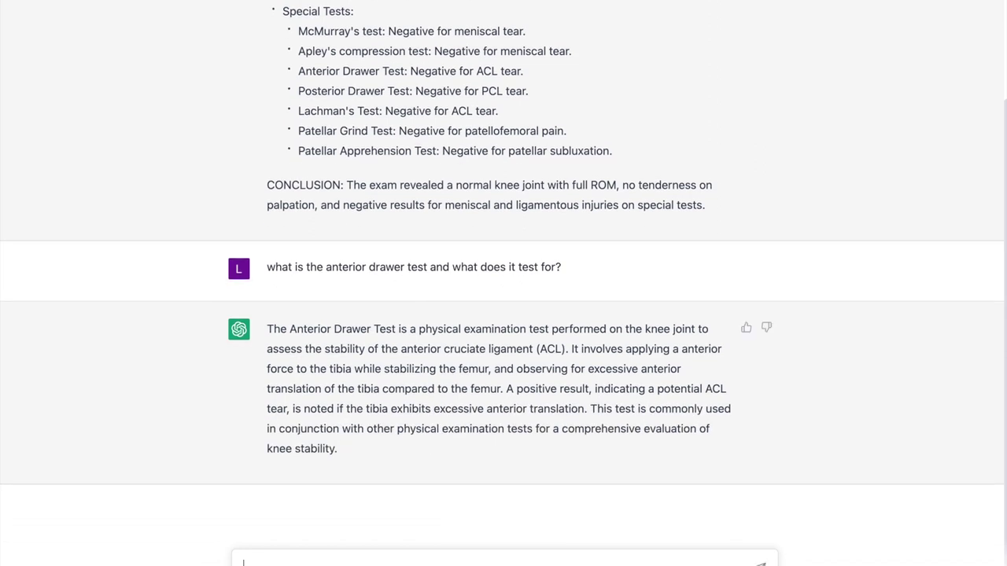
- Ask twice for only the objective section of a SOAP note with a detailed normal abdominal exam including inspection, palpation, and bowel sounds
scroll(376, 143, up, 1)
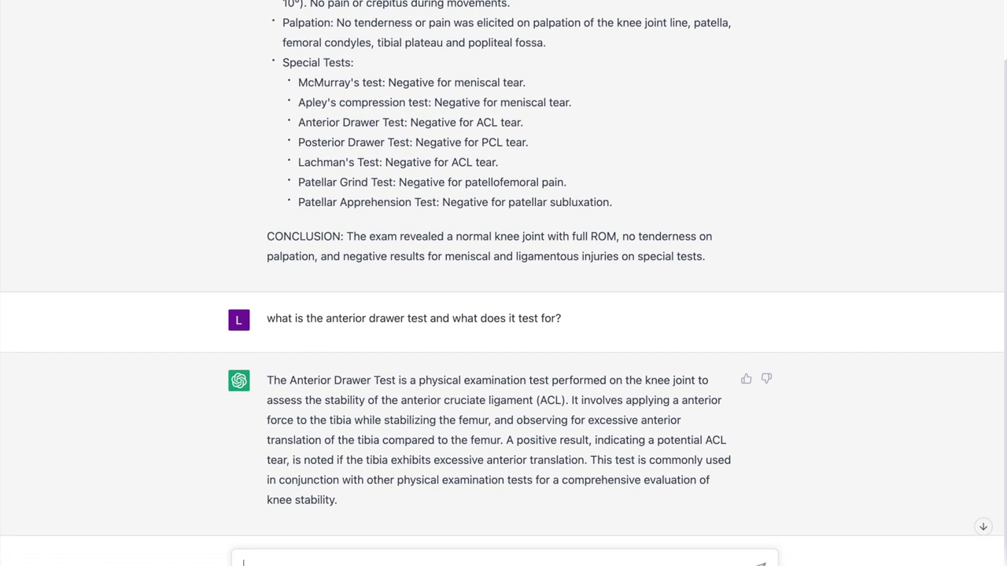
scroll(504, 283, down, 1)
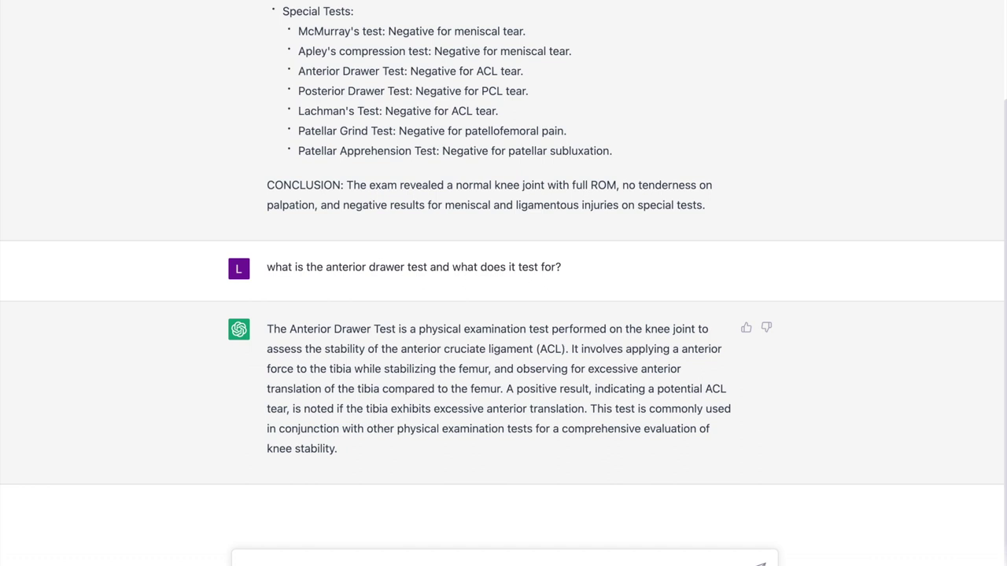
text(write a soap note but only the objective section with a detailed exam of a normal abdominal exam including inspection, palpation, and bowel sounds)
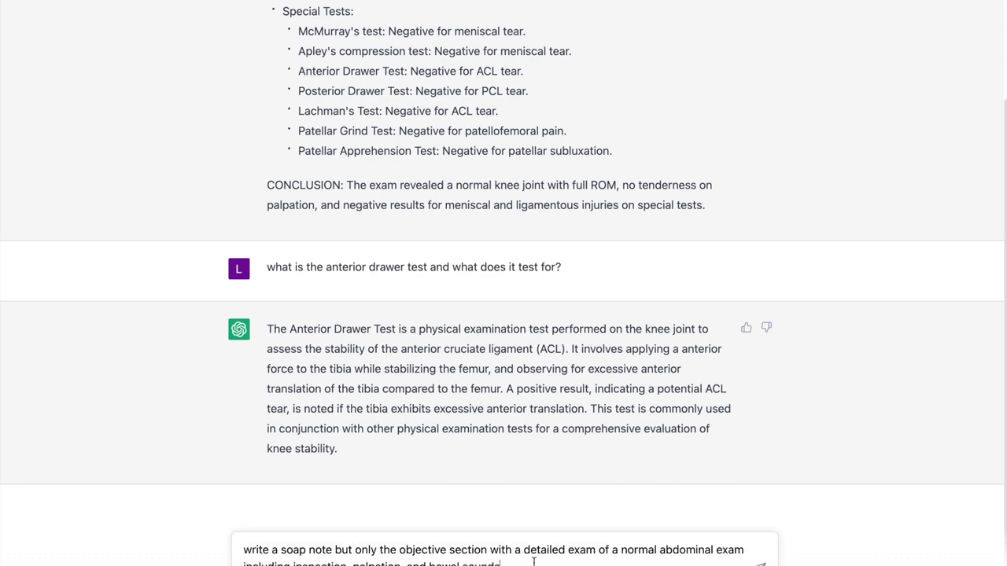
click(242, 560)
drag(621, 551, 659, 554)
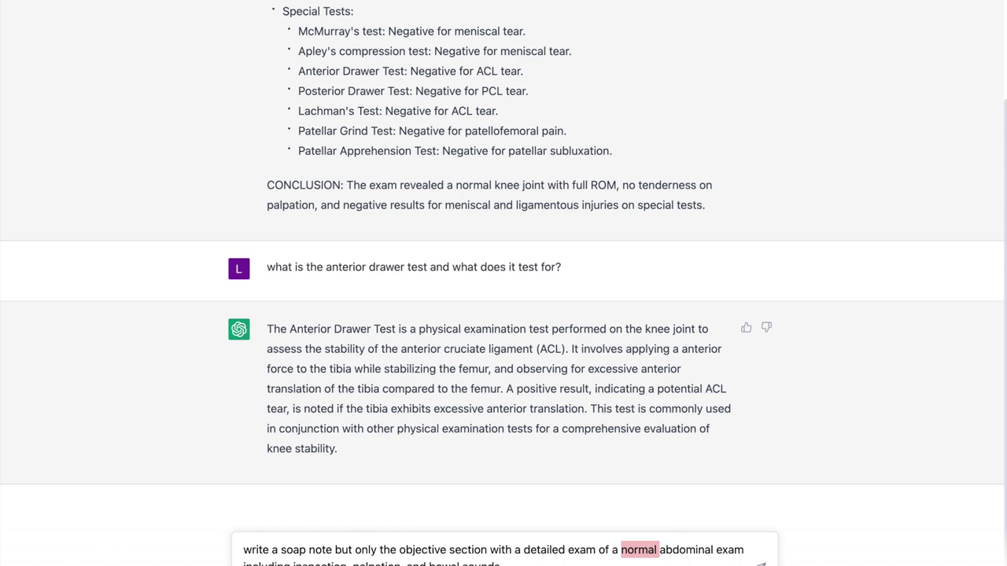
click(501, 563)
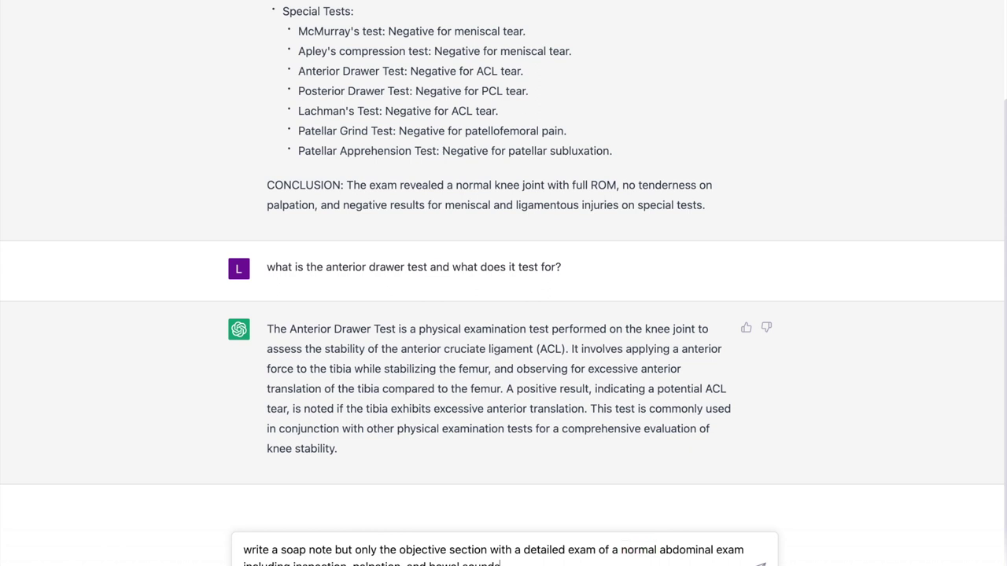
key(Return)
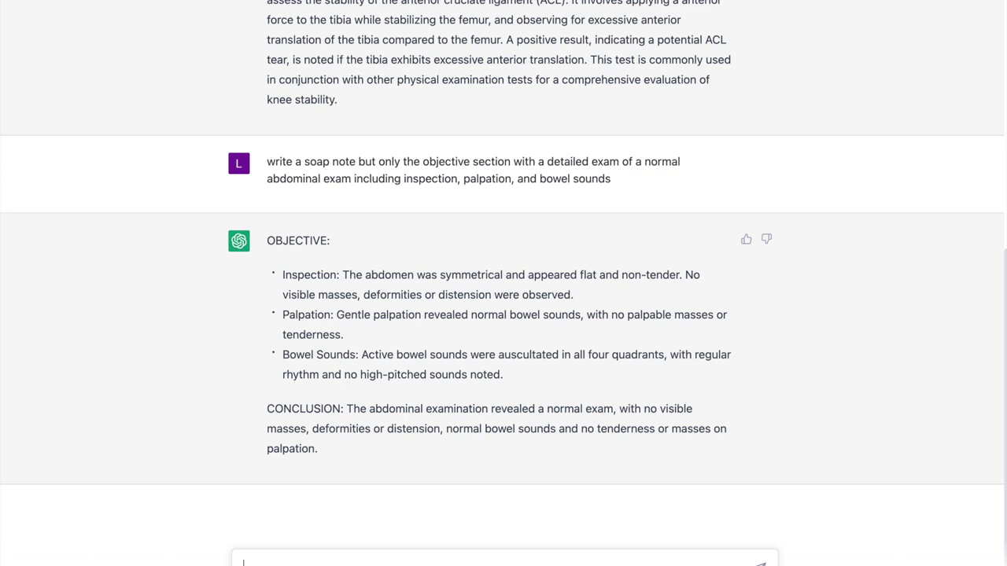
text(write a soap note but only the objective section with a detailed exam of a normal abdominal exam including inspection, palpation, and bowel sounds)
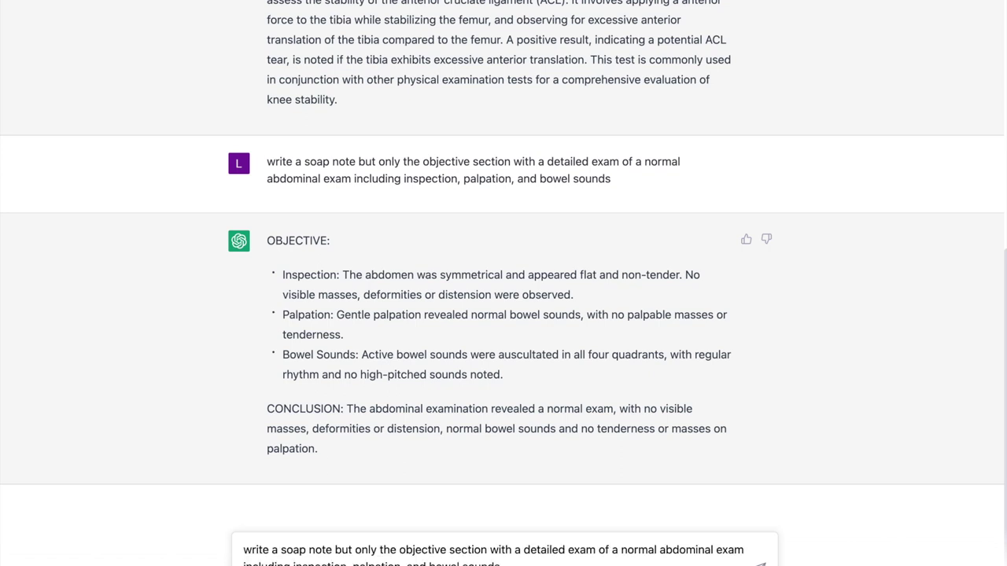
key(Return)
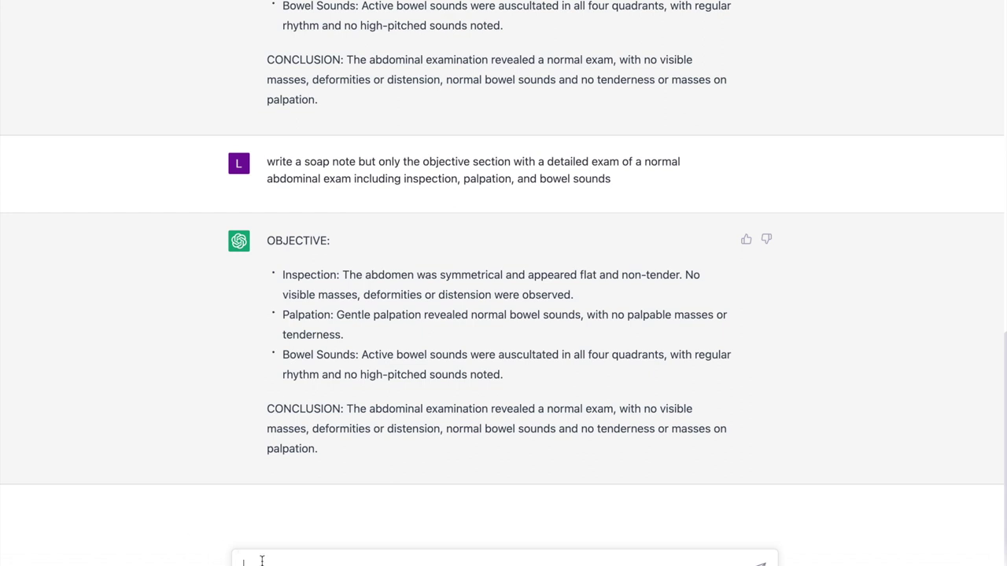
- Request a SOAP note for a surgeon's follow up visit for a patient status post cholecystectomy, and resubmit it asking for a "complete" SOAP note
text(write a soap note for a surgeon doing a follow up visit for a patient status post cholecystectomy)
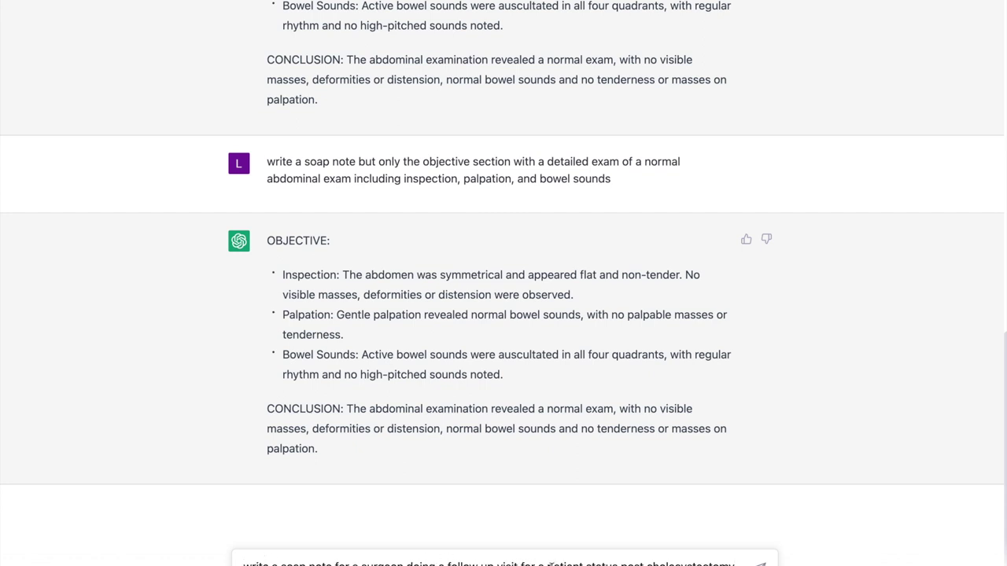
key(Return)
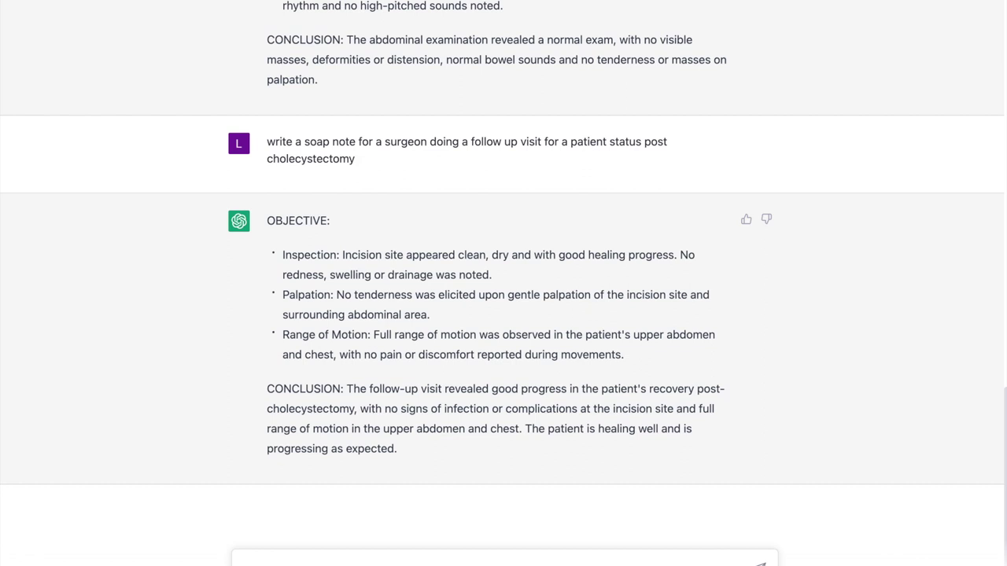
text(write a soap note for a surgeon doing a follow up visit for a patient status post cholecystectomy)
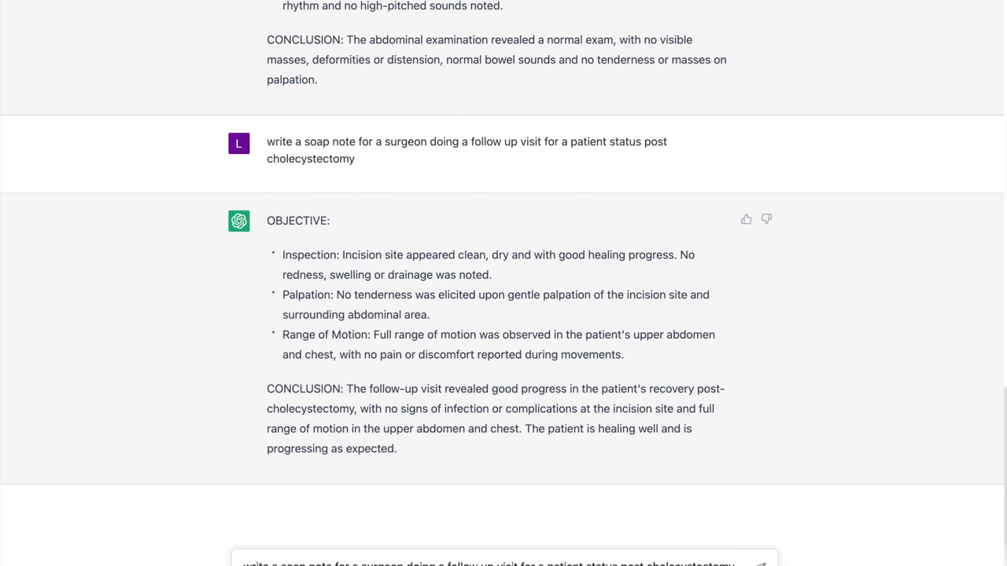
click(282, 561)
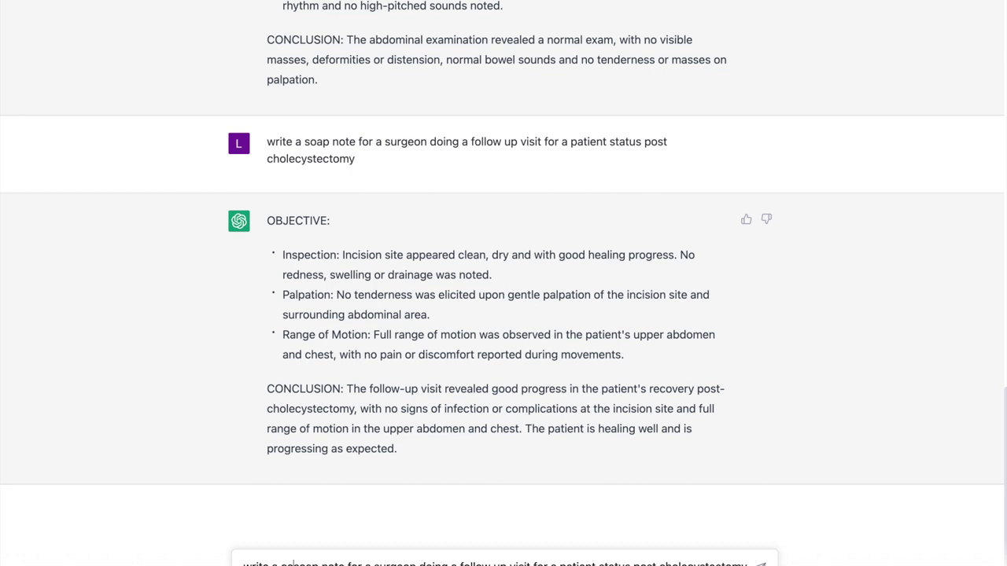
text(complete)
key(Return)
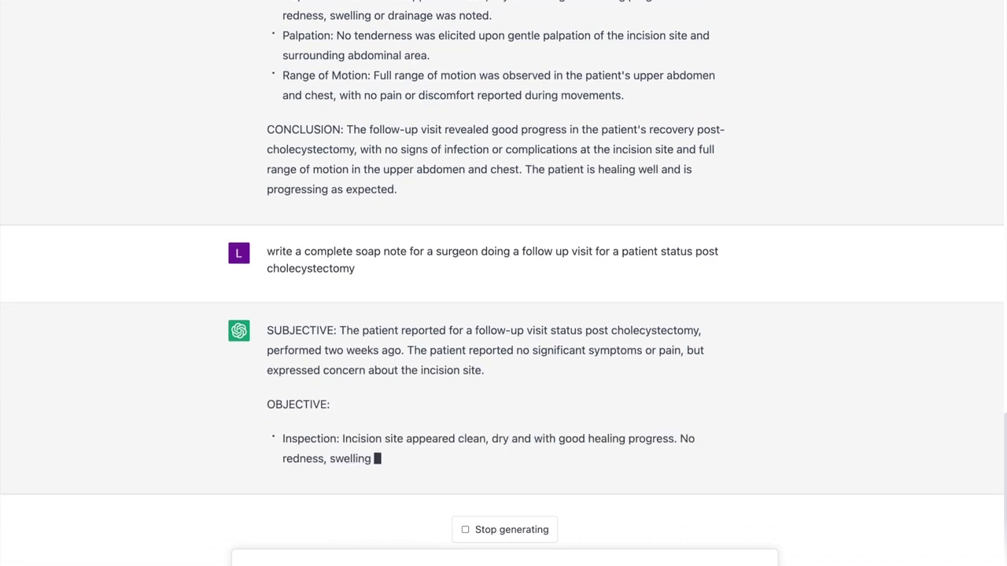
- Highlight the wound care and symptom reporting instructions in the plan of the cholecystectomy note
drag(355, 239, 269, 72)
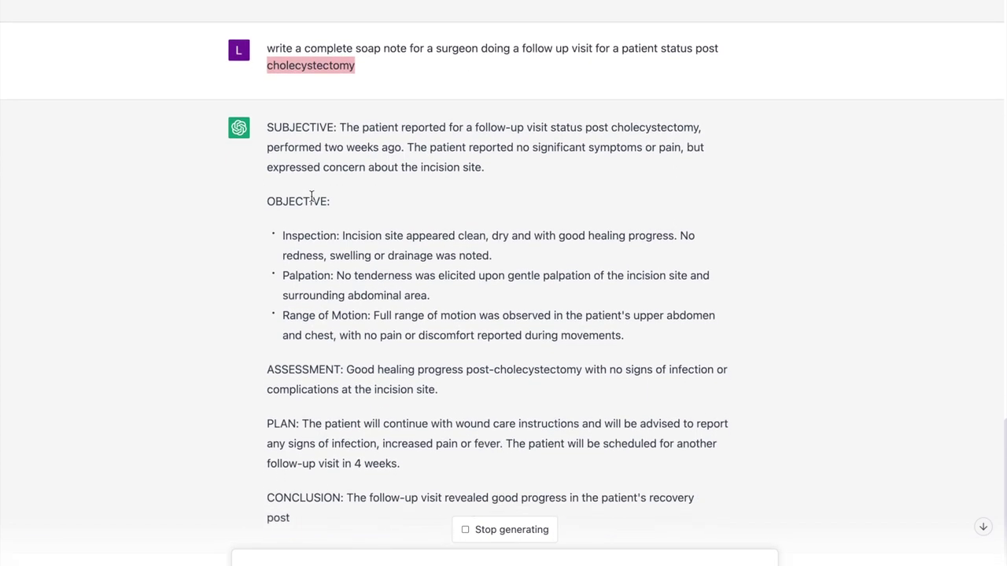
click(304, 413)
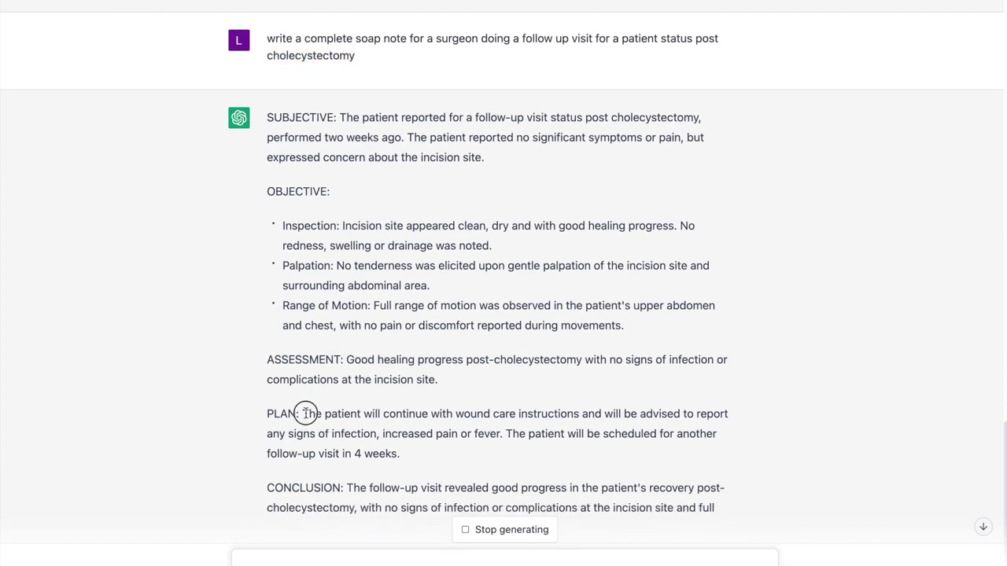
drag(303, 413, 507, 434)
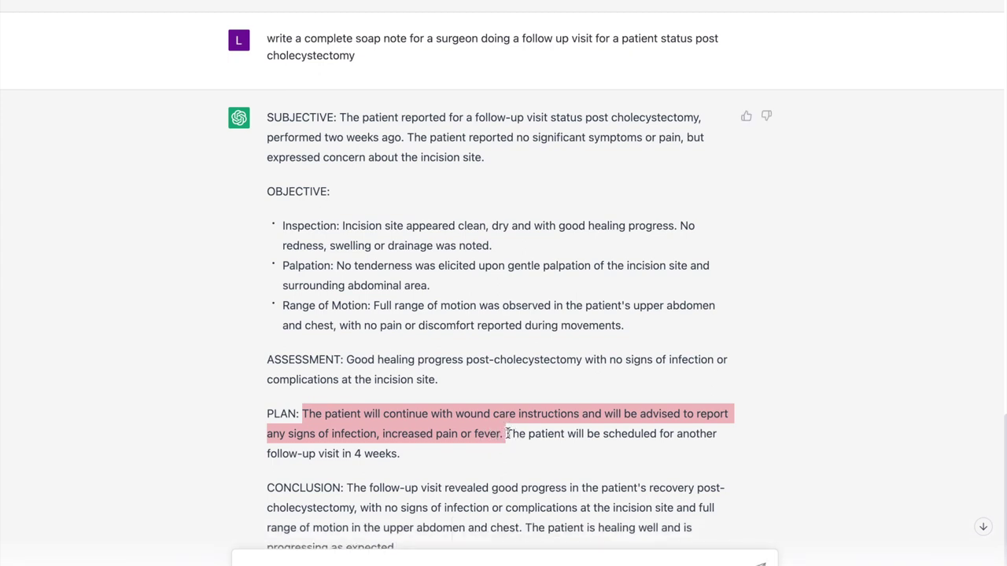
- Copy the complete SOAP note request into a new message and replace "surgeon" with "family doctor"
scroll(436, 381, up, 1)
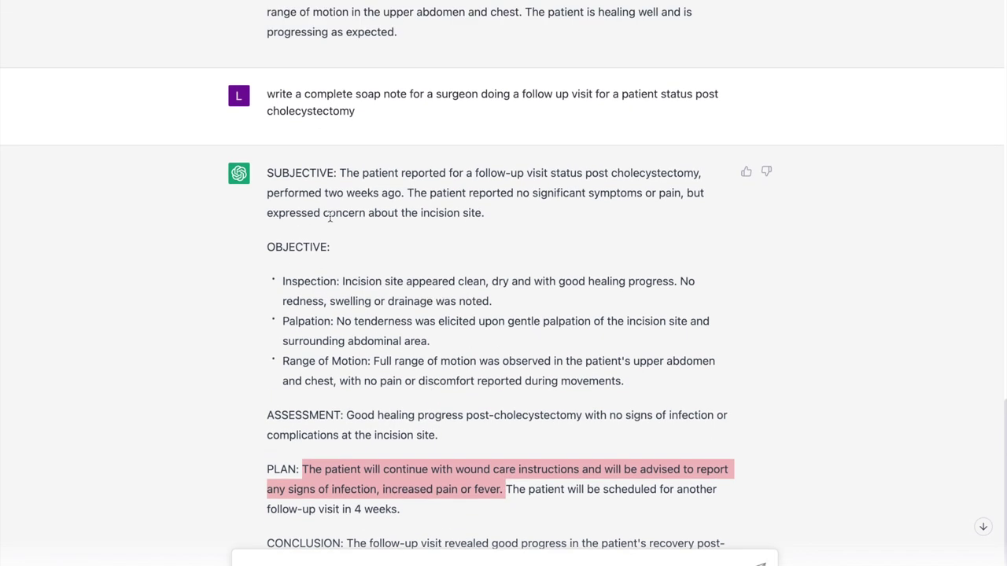
drag(355, 114, 270, 94)
key(ctrl+c)
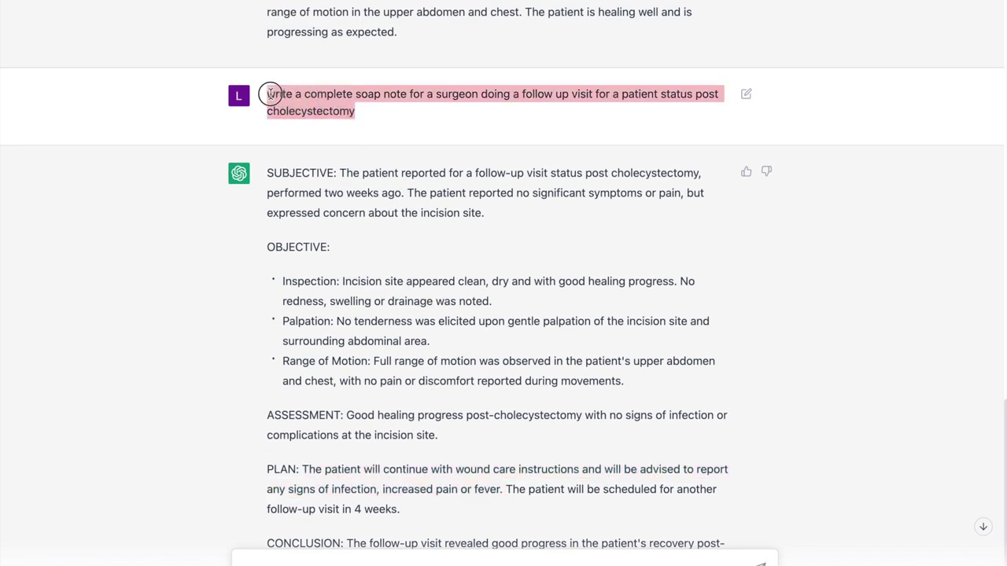
scroll(300, 250, down, 3)
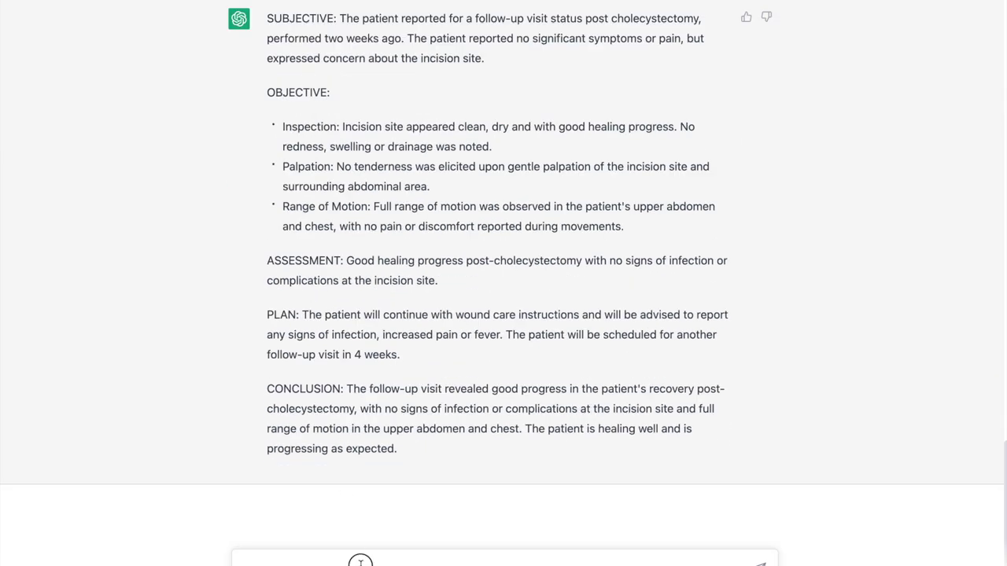
key(ctrl+v)
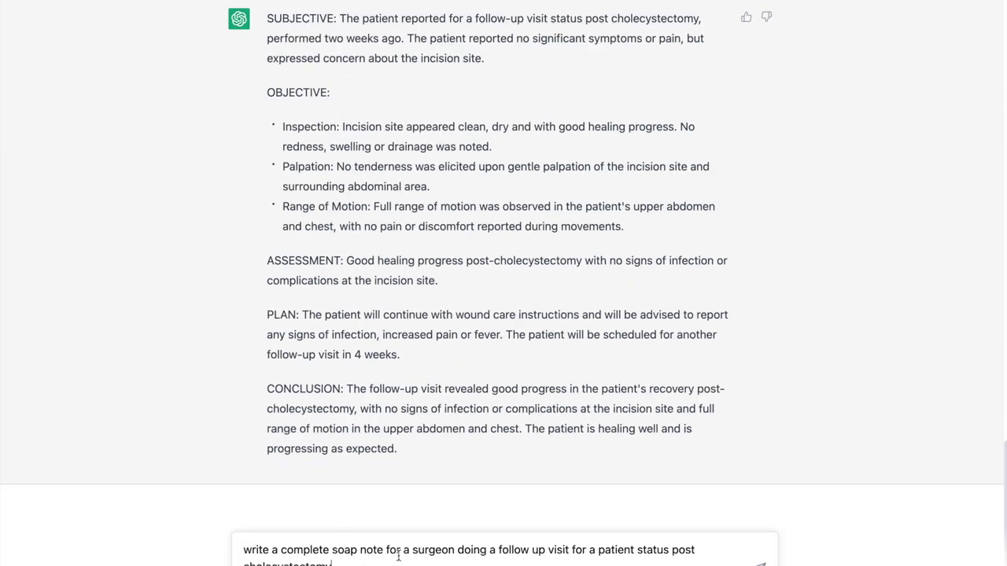
drag(412, 550, 458, 552)
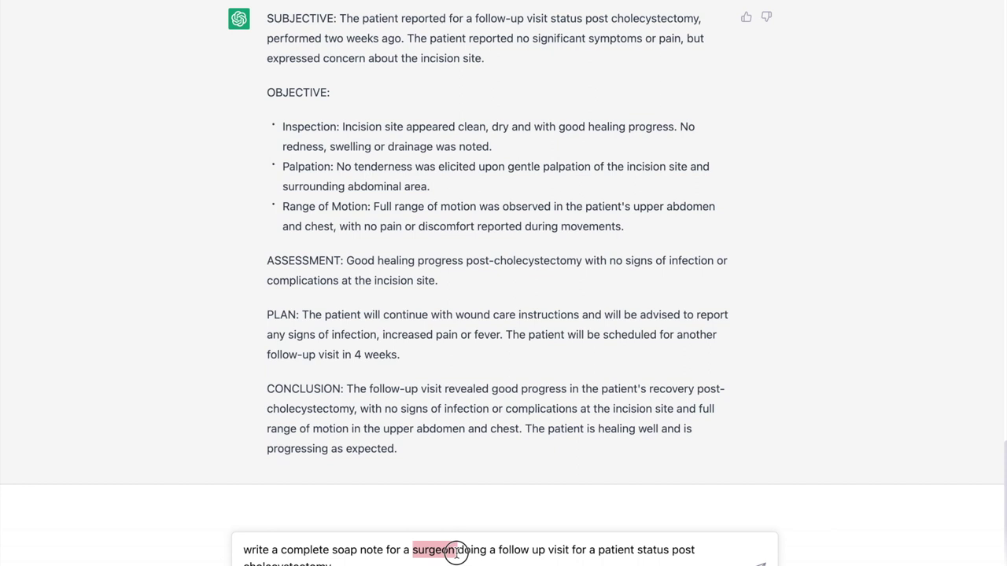
text(family doctor)
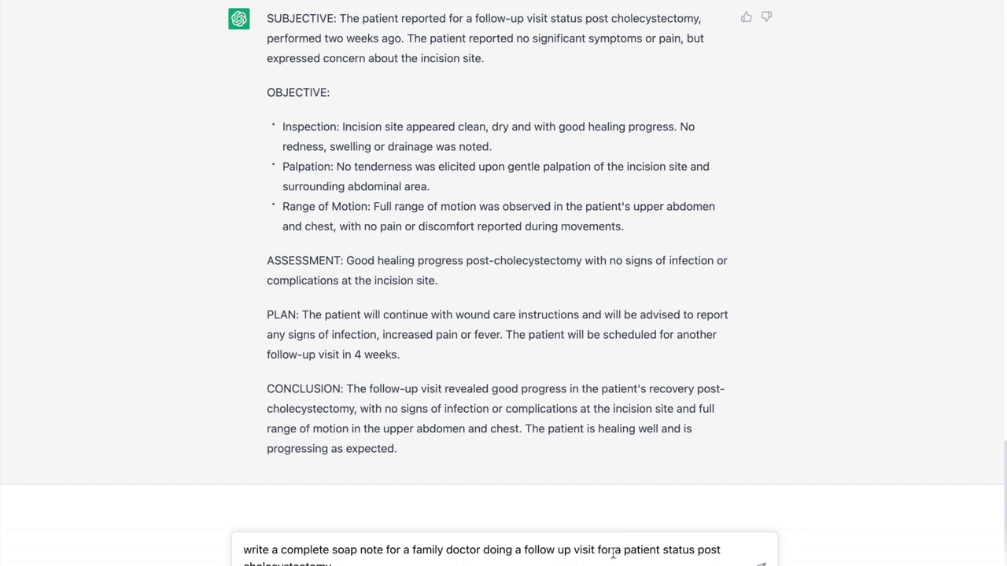
- Replace "doing a follow up visit" in the draft request with "performing an initial visit"
drag(525, 551, 599, 550)
key(BackSpace)
key(BackSpace)
key(BackSpace)
key(BackSpace)
key(BackSpace)
key(BackSpace)
key(BackSpace)
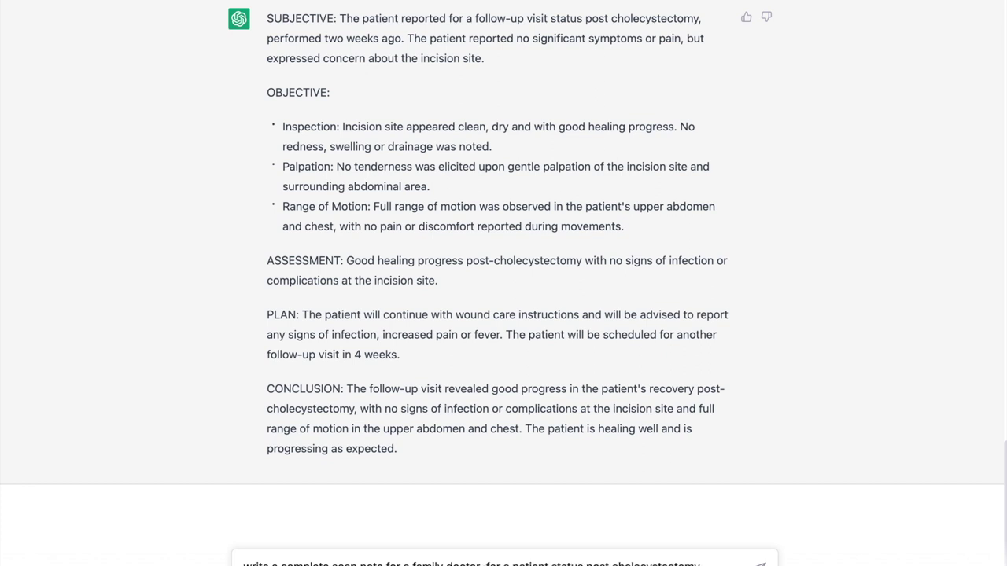
text(performing an initial)
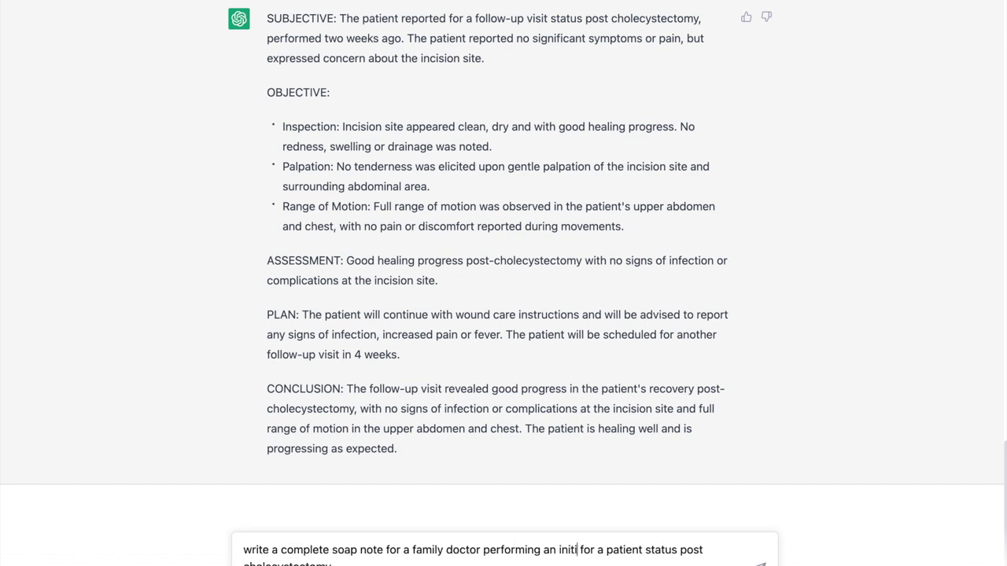
text( visit for a patient)
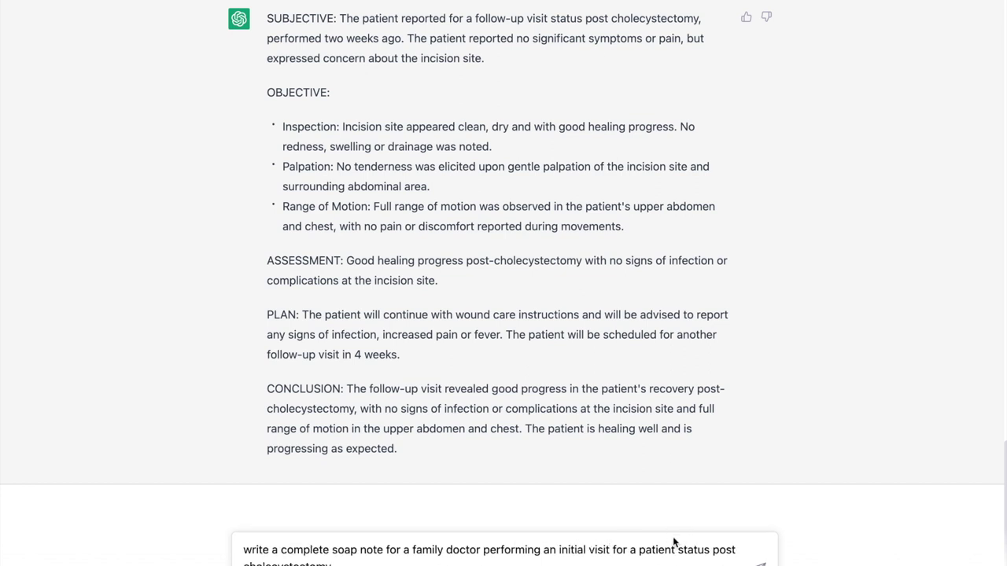
- Reword the end of the request to "for a patient's low back pain" and submit it
text('s)
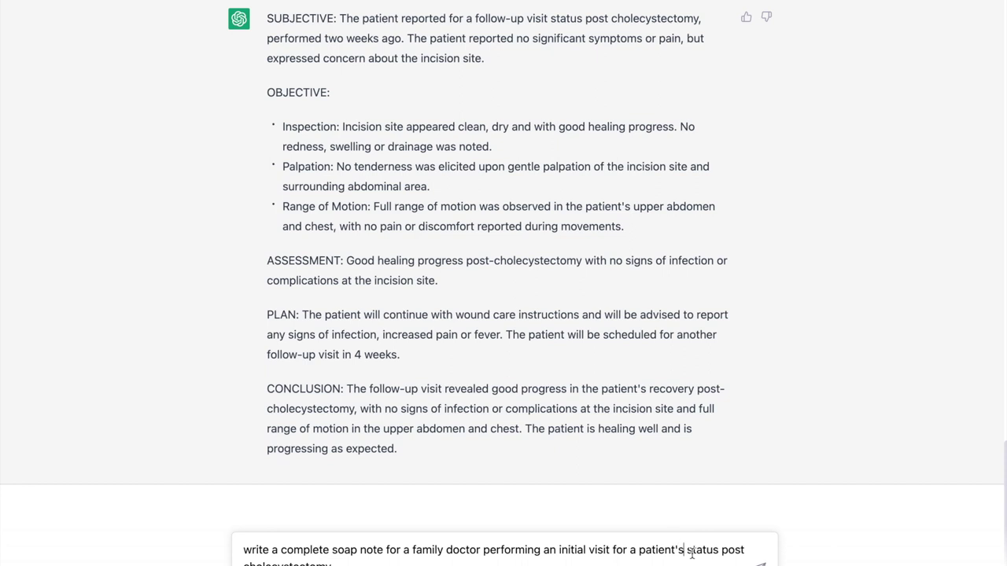
drag(686, 550, 692, 565)
key(BackSpace)
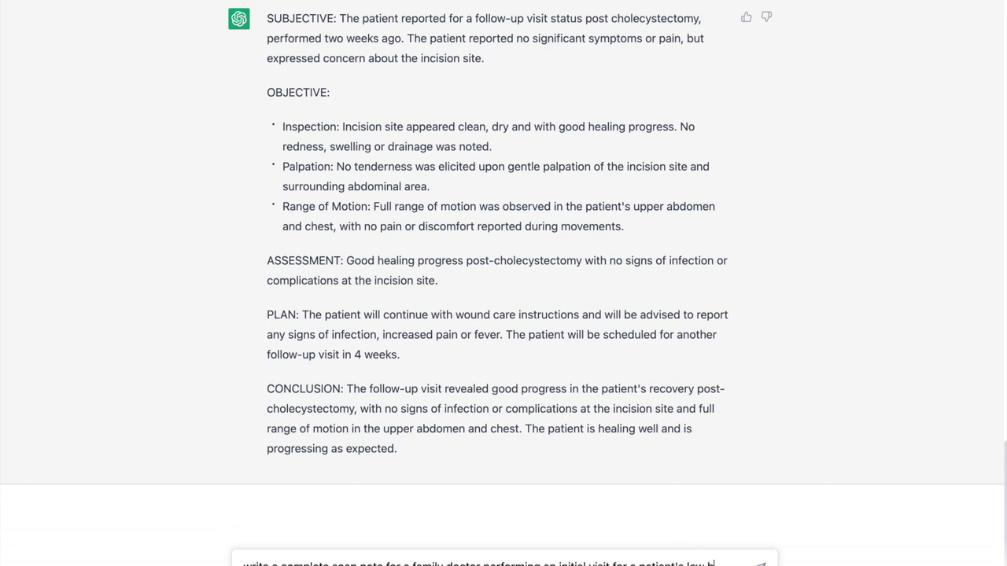
key(Return)
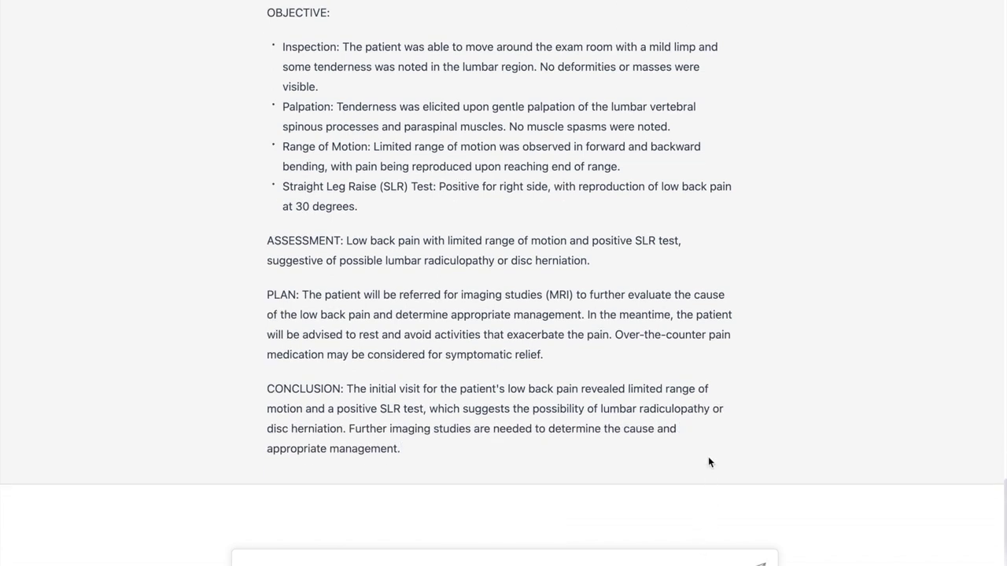
- Highlight the low back pain note from the plan back up to the subjective section, and clear the selection
drag(558, 351, 268, 168)
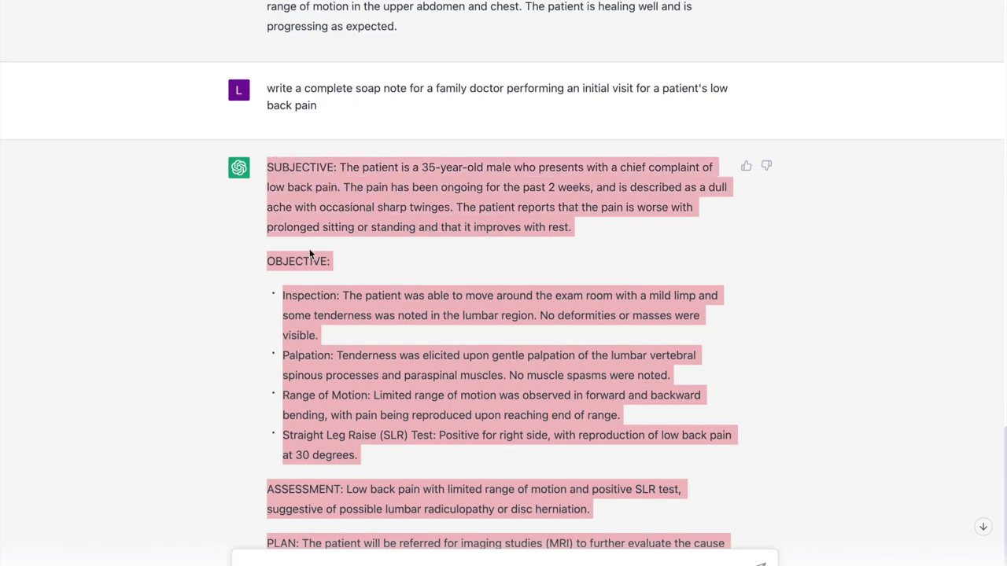
click(394, 255)
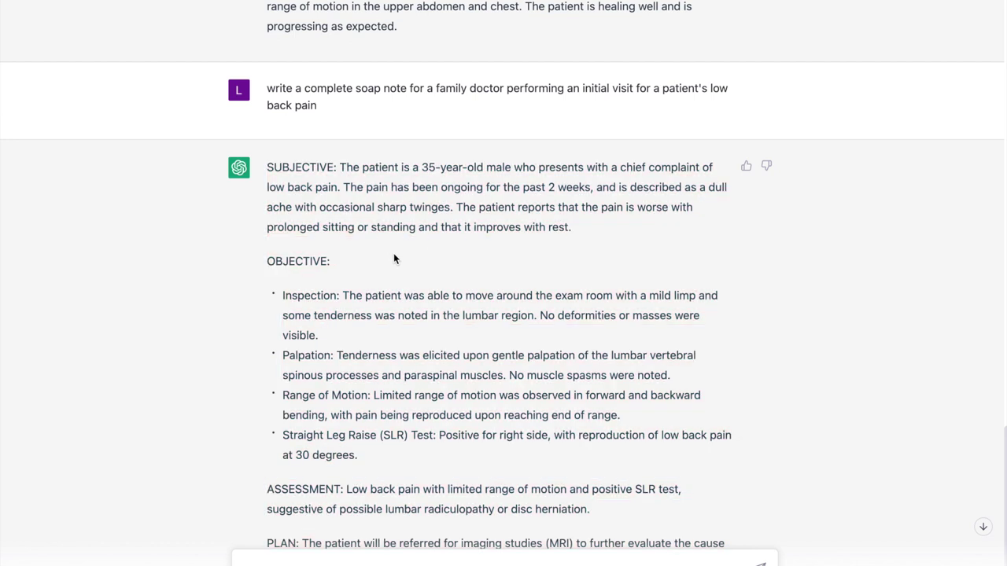